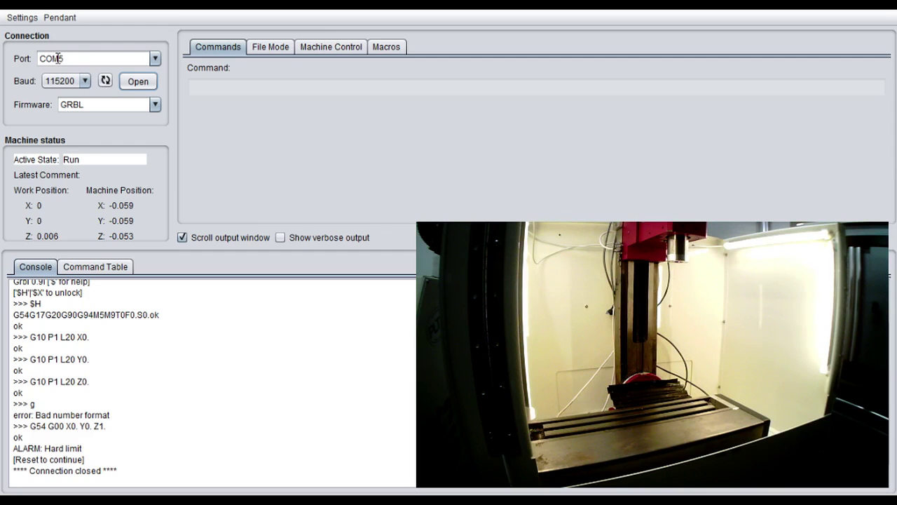
Step: Refresh the serial port list and connect to the mill on COM5 at 115200 baud
left_click(105, 81)
left_click(138, 82)
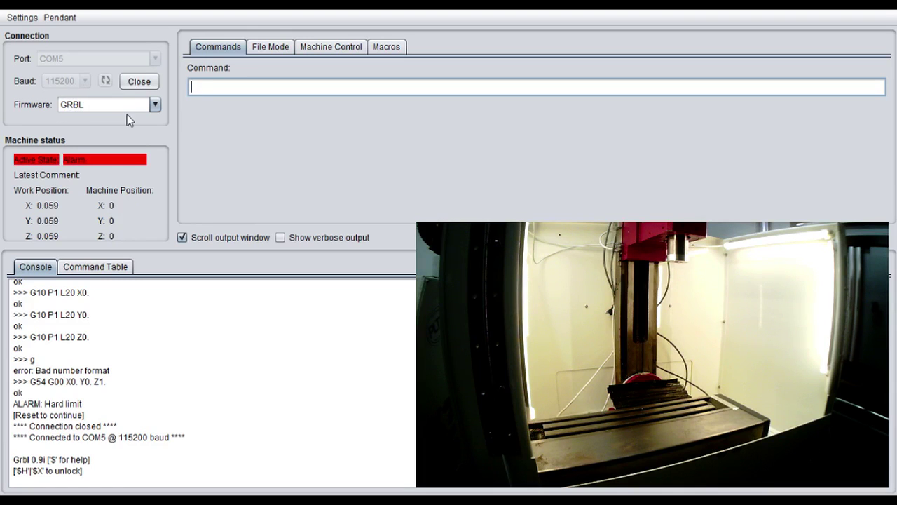
left_click(204, 87)
Step: Move through File Mode and Machine Control to the Macros panel with the G10 and G43.1 Z.391 macros
left_click(271, 47)
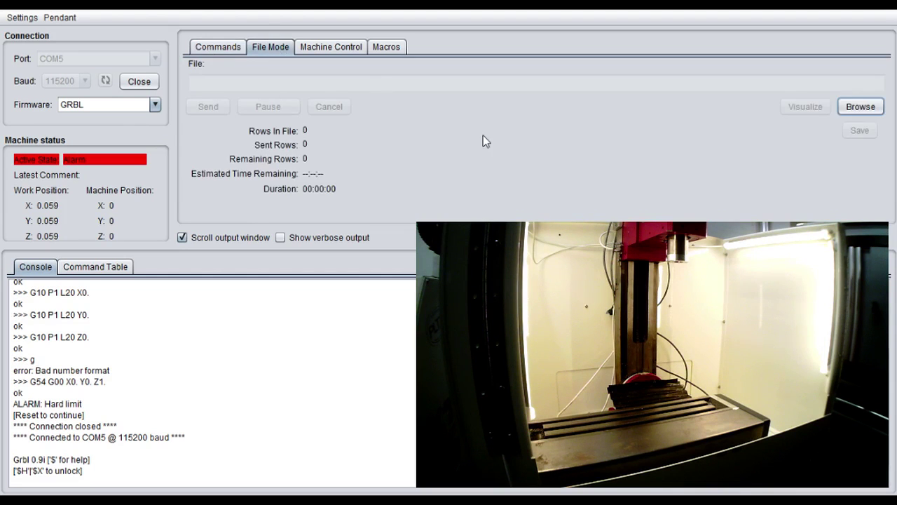
left_click(348, 47)
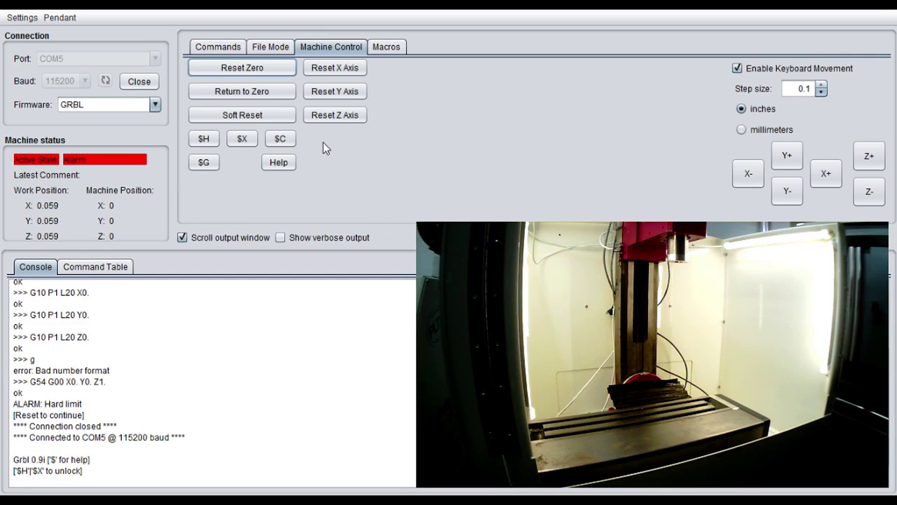
left_click(393, 47)
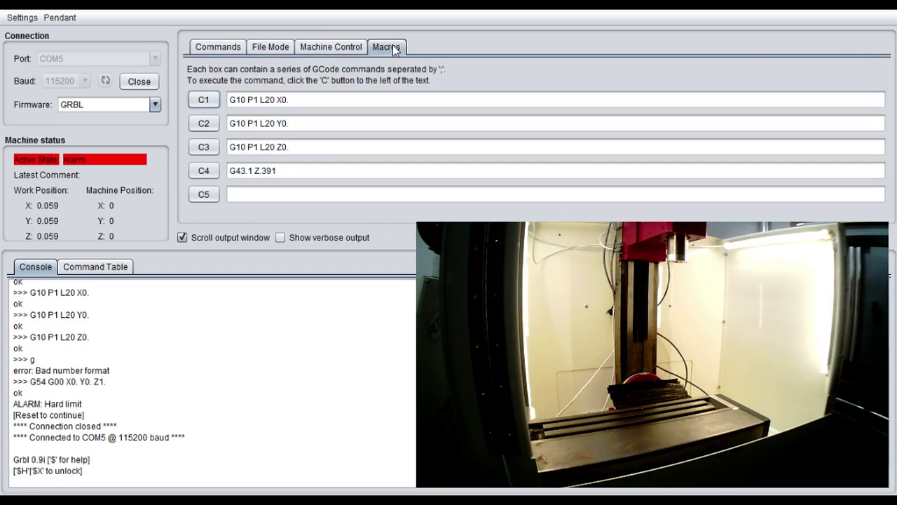
Step: Run the $H homing cycle from Machine Control, bringing work position to X0 Y0 Z0
left_click(330, 49)
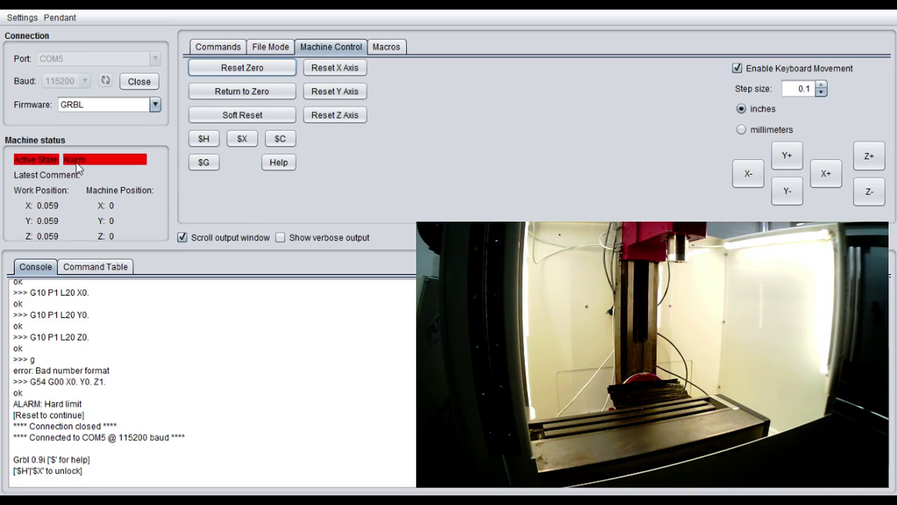
left_click(204, 138)
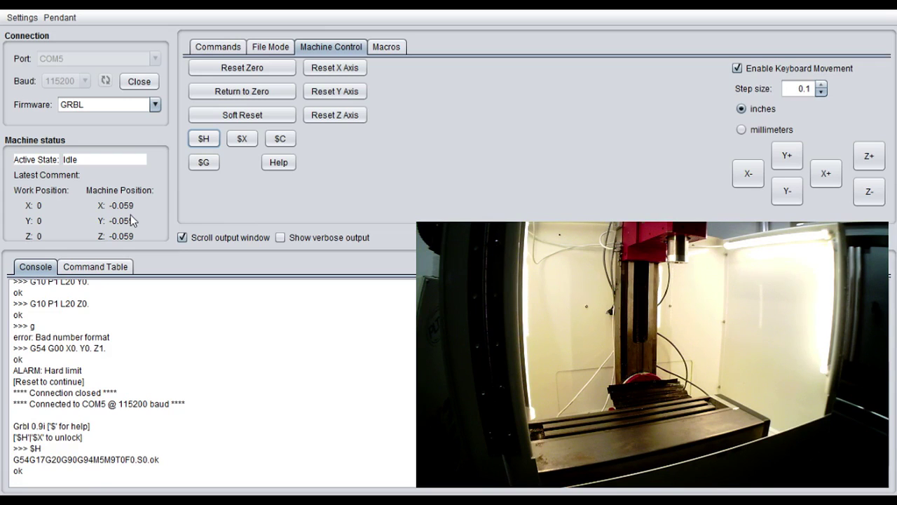
left_click(204, 365)
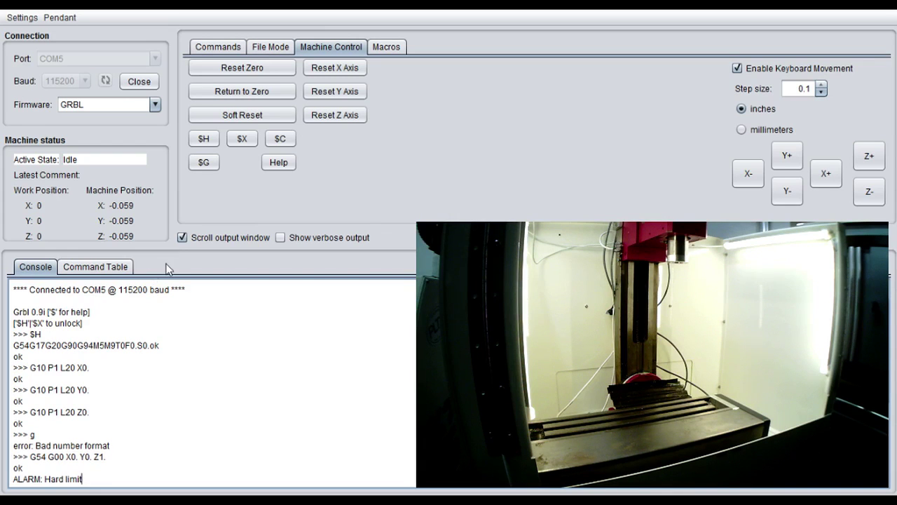
Step: Send $$ and scroll through the GRBL settings, including $21=1 hard limits and $22=1 homing
left_click(226, 47)
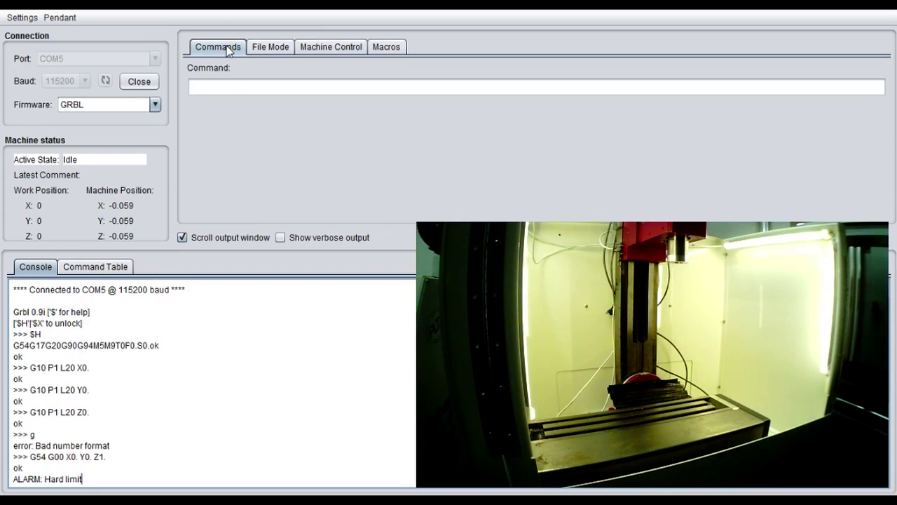
left_click(182, 406)
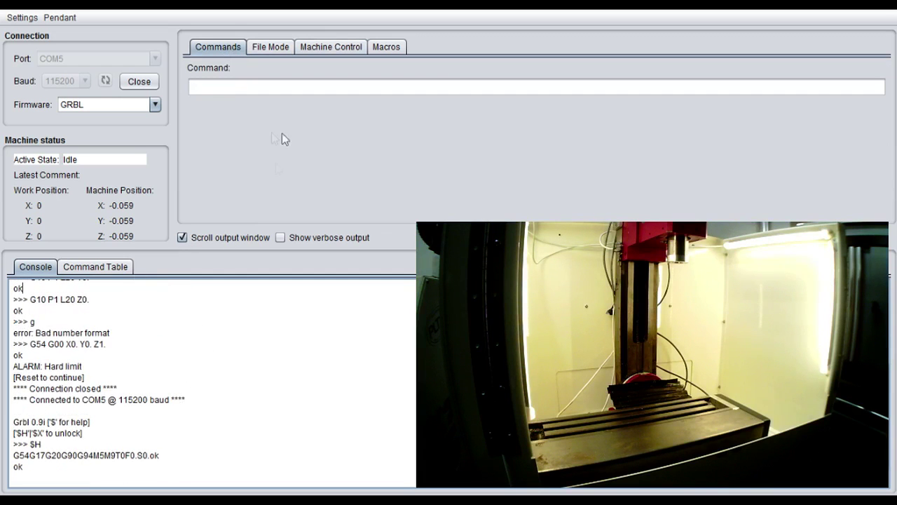
left_click(226, 86)
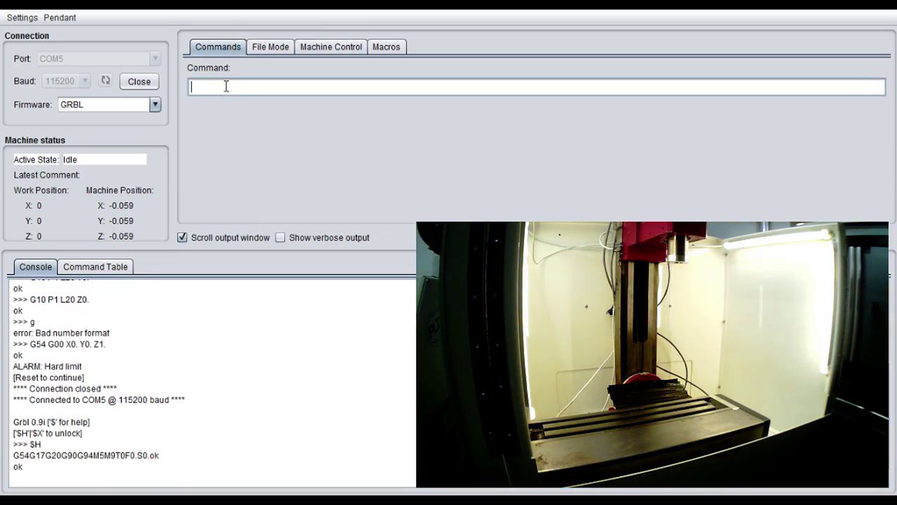
type("$$")
key("Return")
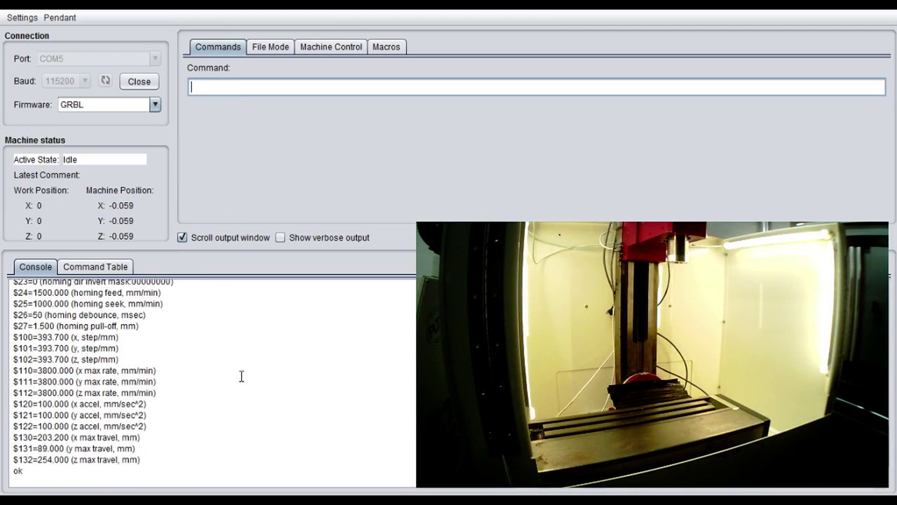
scroll(241, 376, "up", 4)
scroll(241, 377, "up", 2)
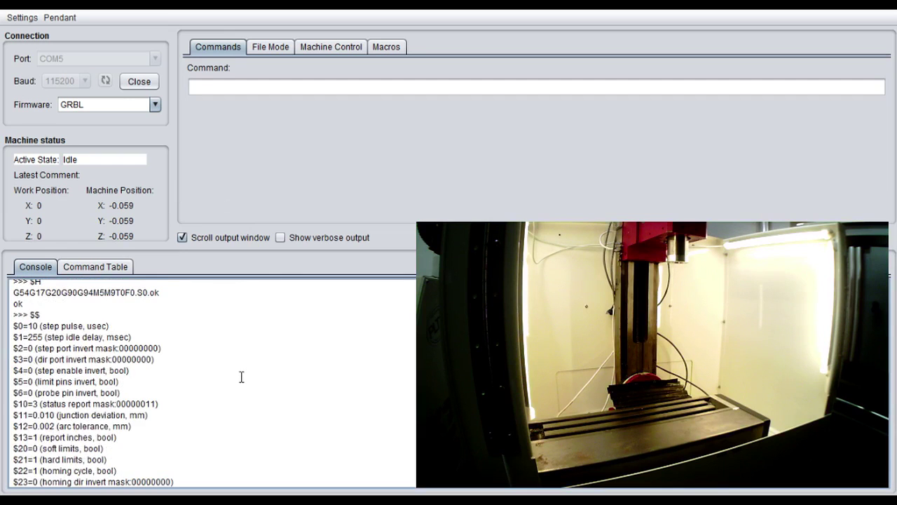
scroll(241, 377, "down", 1)
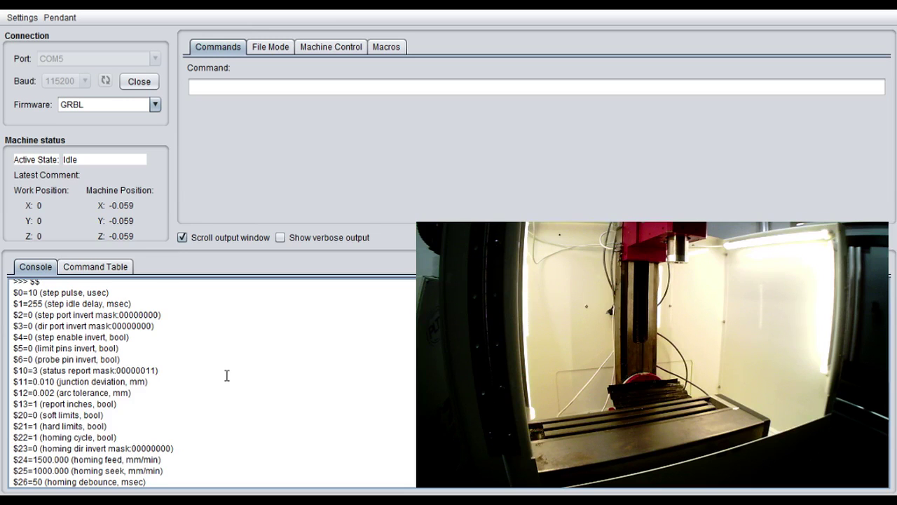
scroll(226, 375, "down", 1)
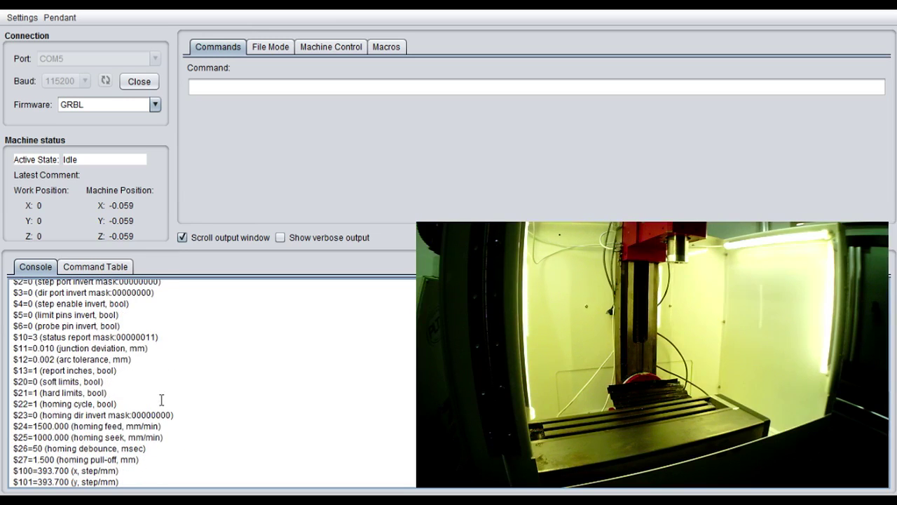
scroll(187, 408, "down", 1)
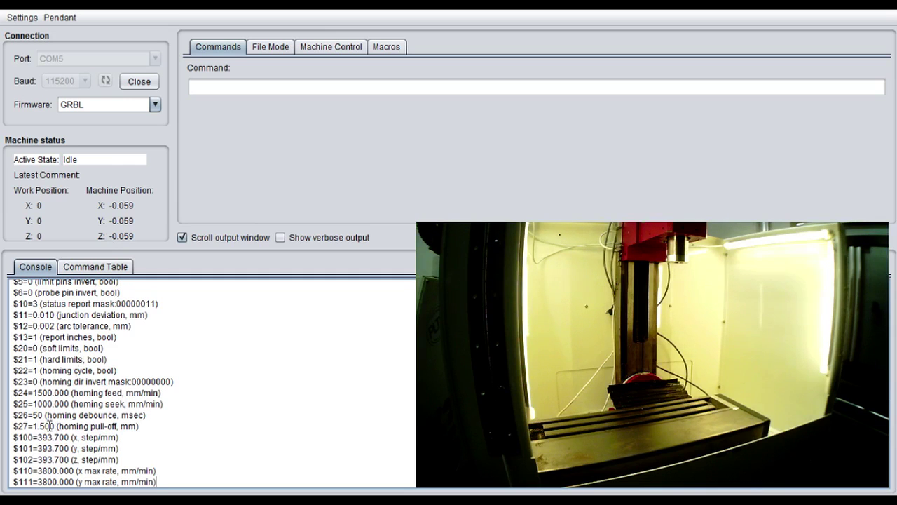
Step: Set the homing pull-off to 3 mm with $27=3
left_click(244, 86)
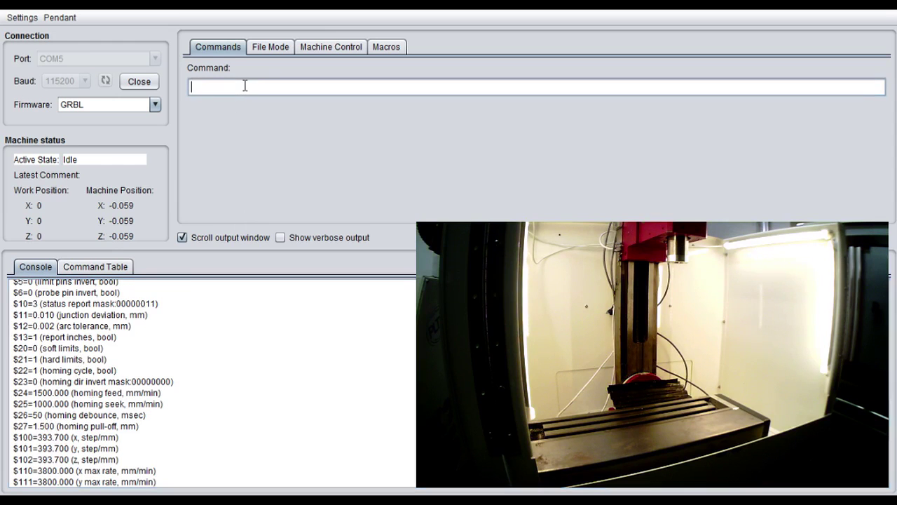
type("$27=3")
key("Return")
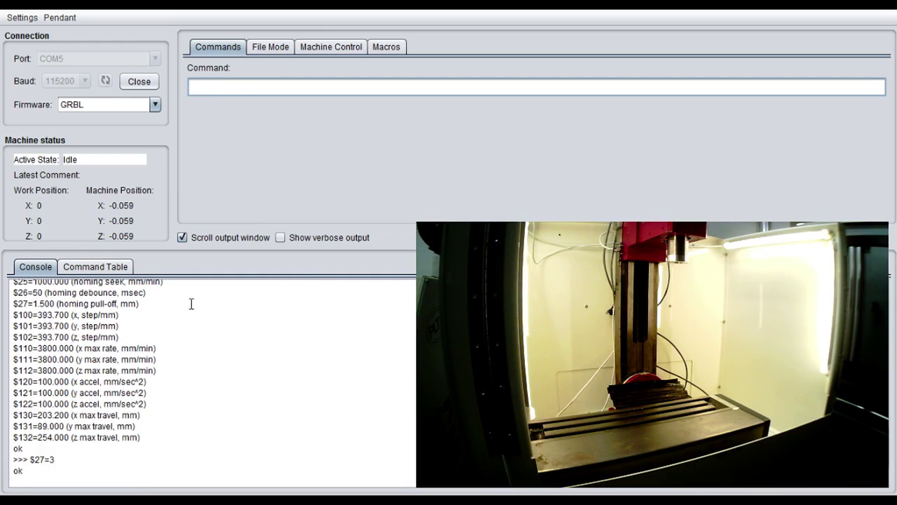
Step: Reprint the settings with $$ to confirm $27=3.000
type("$$")
key("Return")
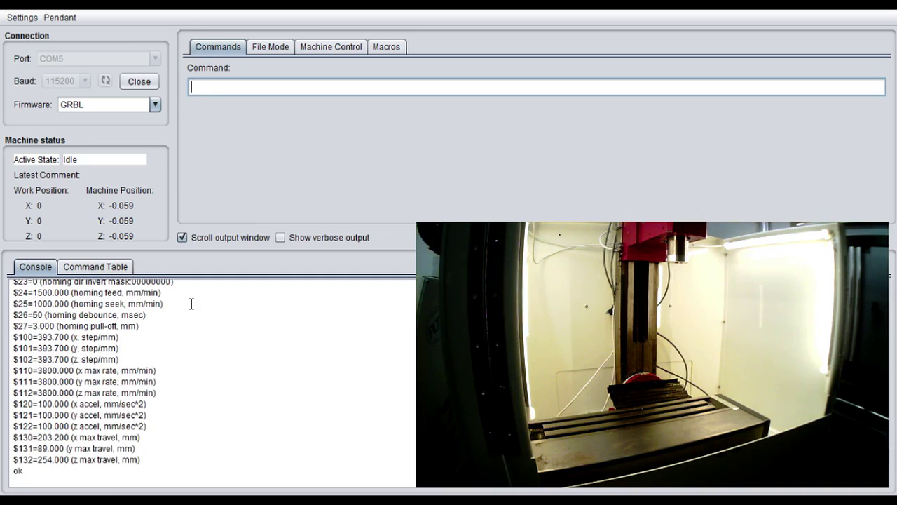
left_click(191, 304)
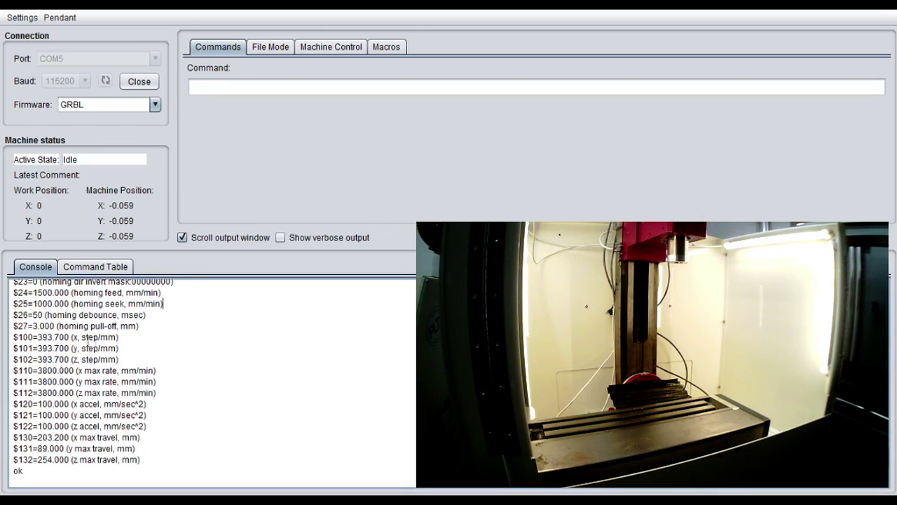
Step: Home the mill, then send $27=1.5 to set a 1.5 mm homing pull-off
left_click(324, 48)
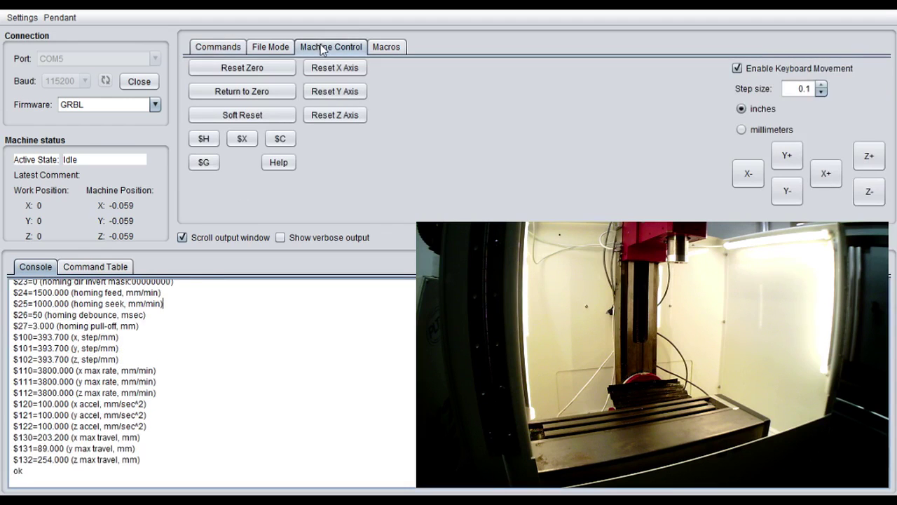
left_click(208, 144)
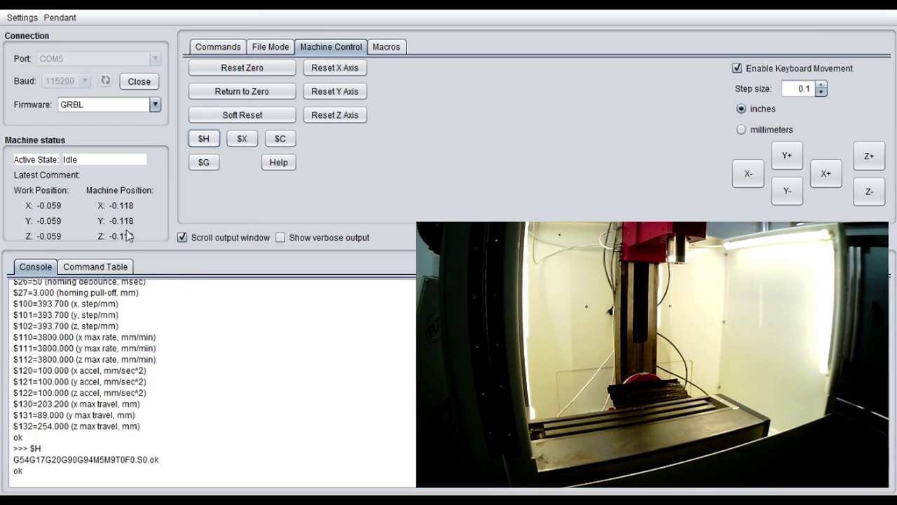
left_click(203, 49)
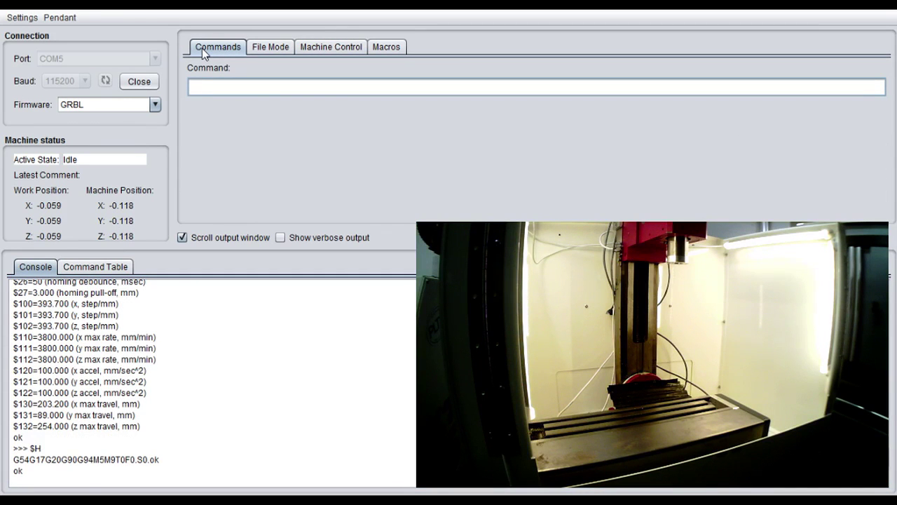
type("$27=1.5")
key("Return")
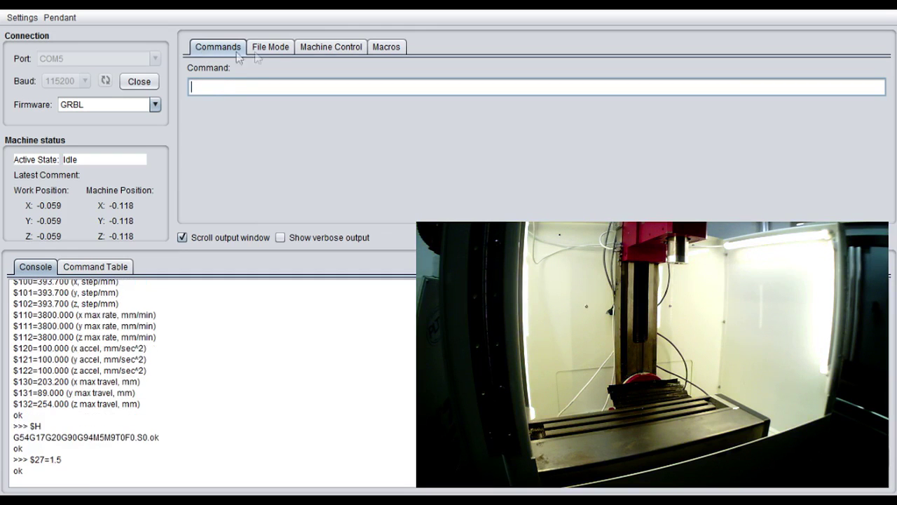
Step: Re-home the mill with the new pull-off, leaving it Idle at work X0 Y0 Z0
left_click(329, 46)
left_click(204, 139)
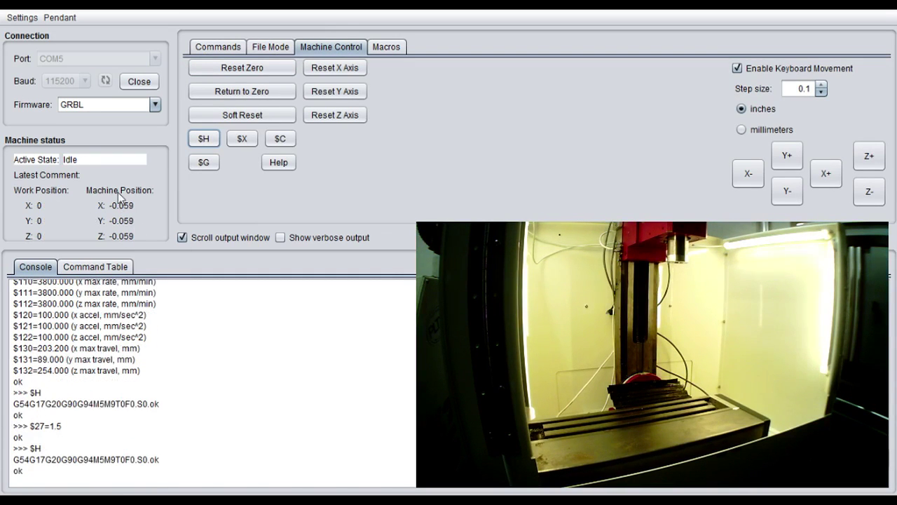
left_click(202, 356)
scroll(202, 355, "up", 7)
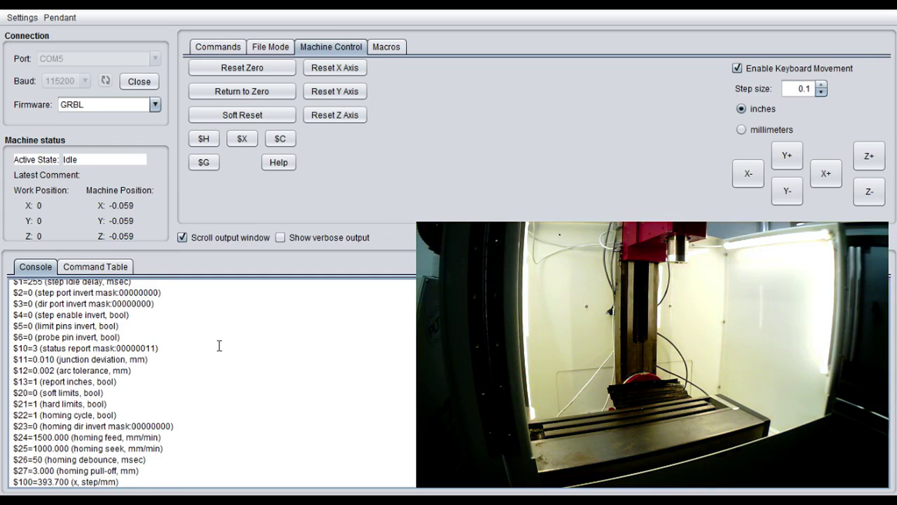
scroll(220, 346, "up", 2)
scroll(222, 345, "down", 1)
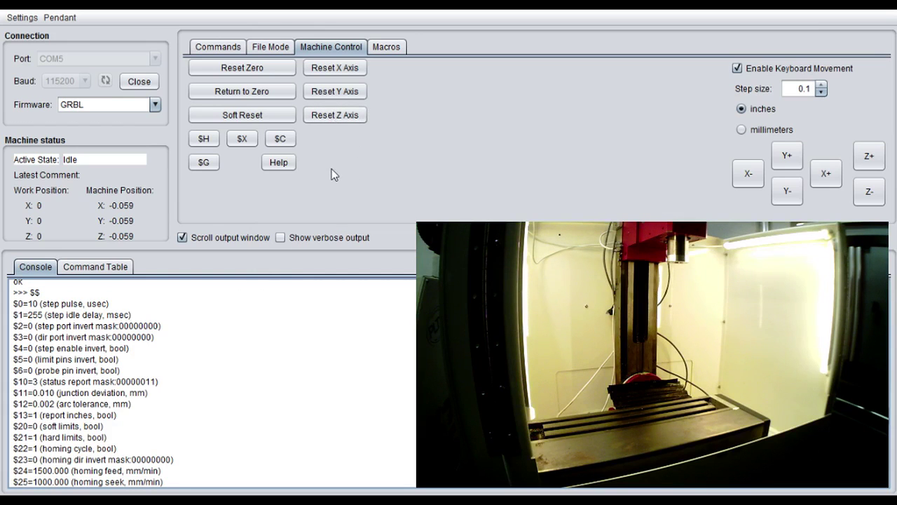
left_click(285, 166)
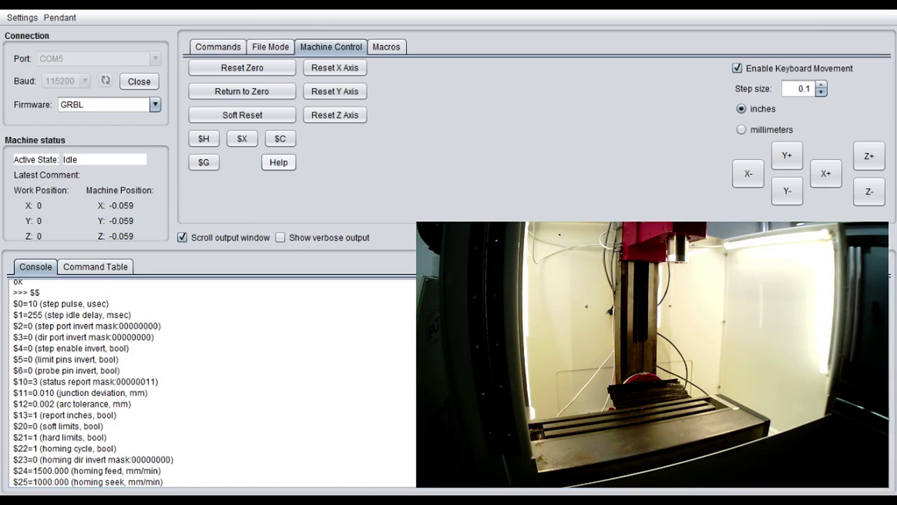
left_click(738, 69)
Step: Re-enable keyboard jogging and jog in 0.1-inch steps to X -1.7, Y -1.1, Z -2
left_click(738, 69)
key("Left")
key("Left")
key("Left")
key("Left")
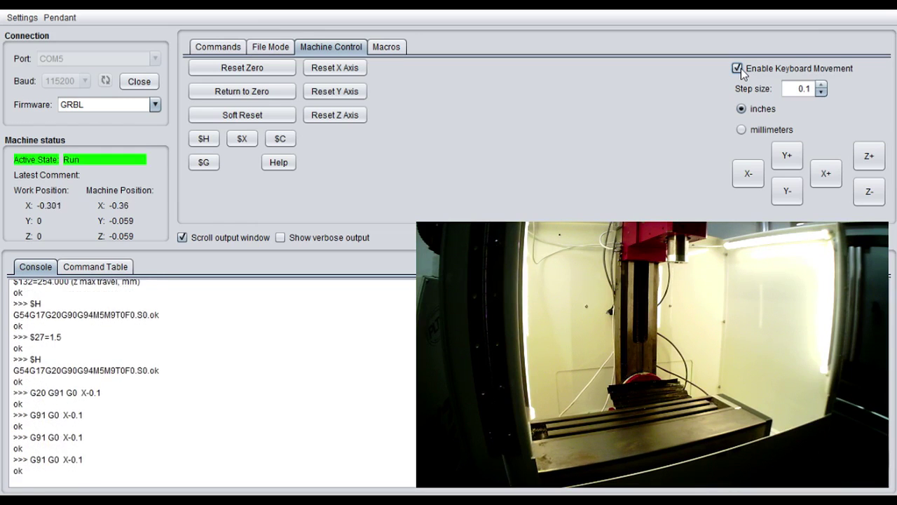
key("Left")
key("Left")
key("Left")
key("Left")
key("Left")
key("Left")
key("Left")
key("Left")
key("Down")
key("Down")
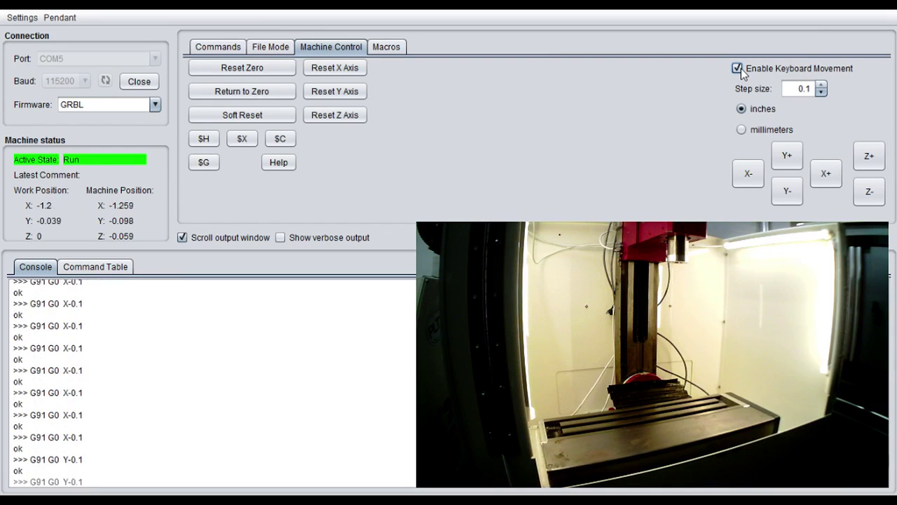
key("Down")
key("Down")
key("Down")
key("Down")
key("Down")
key("Down")
key("Left")
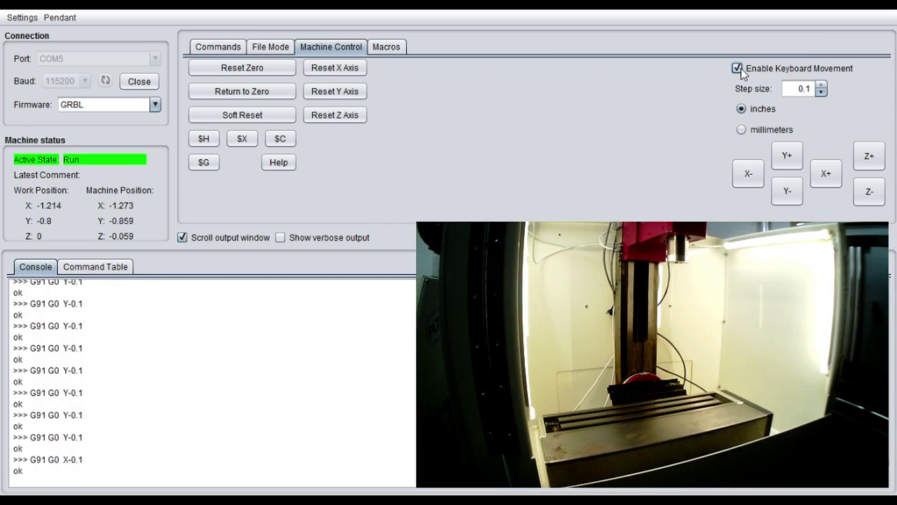
key("Left")
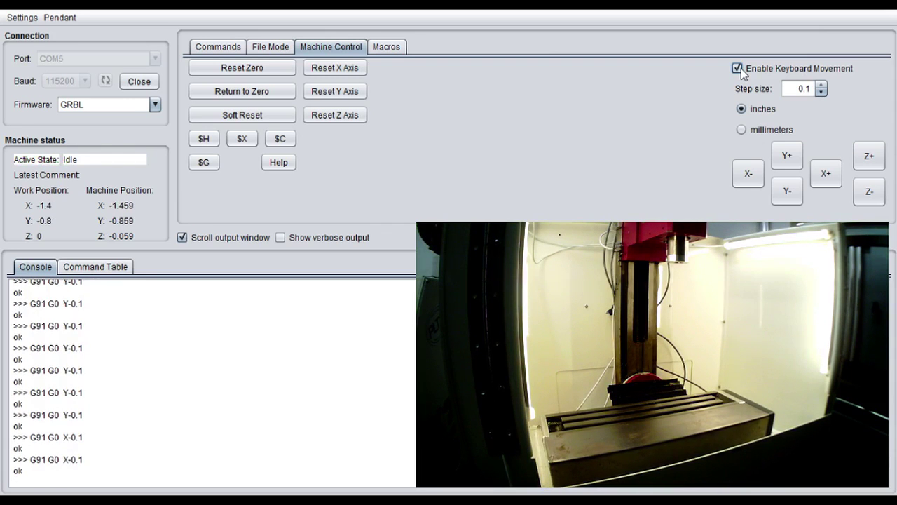
key("Left")
key("Left")
key("Left")
key("Down")
key("Down")
key("Down")
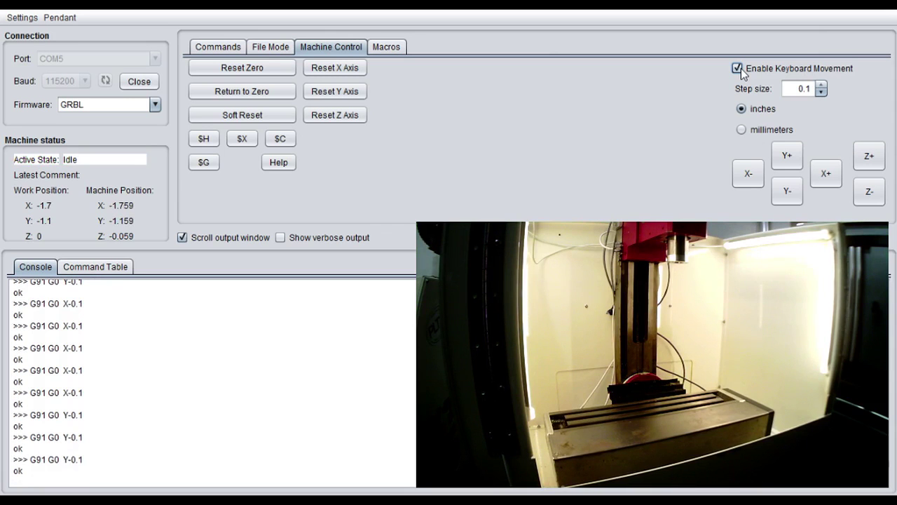
key("Page_Down")
key("Page_Down")
key("Page_Down")
key("Page_Down")
key("Page_Down")
key("Page_Down")
key("Page_Down")
key("Page_Down")
key("Page_Down")
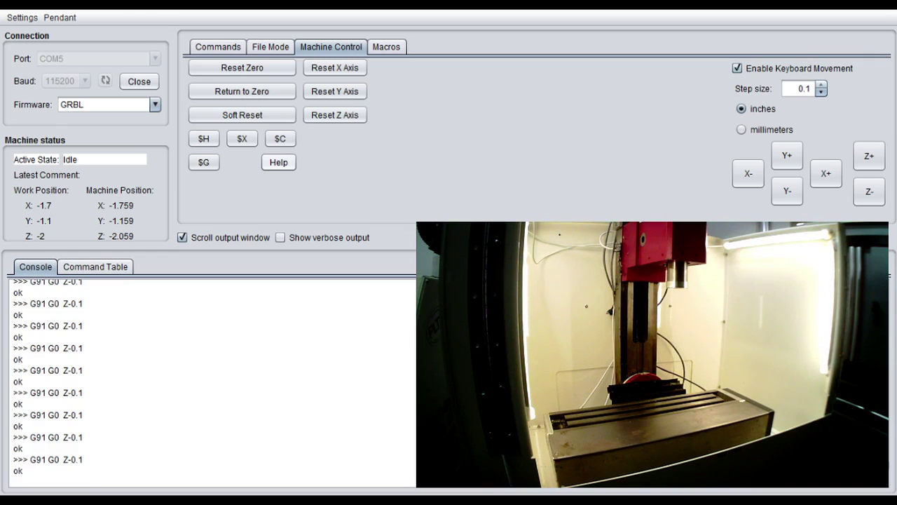
key("Up")
key("Up")
key("Up")
key("Up")
key("Up")
key("Up")
key("Up")
key("Up")
key("Up")
Step: Jog one inch in X, Y and Z to X -2.7, Y -2.1, Z -4, then soft-reset GRBL
key("Left")
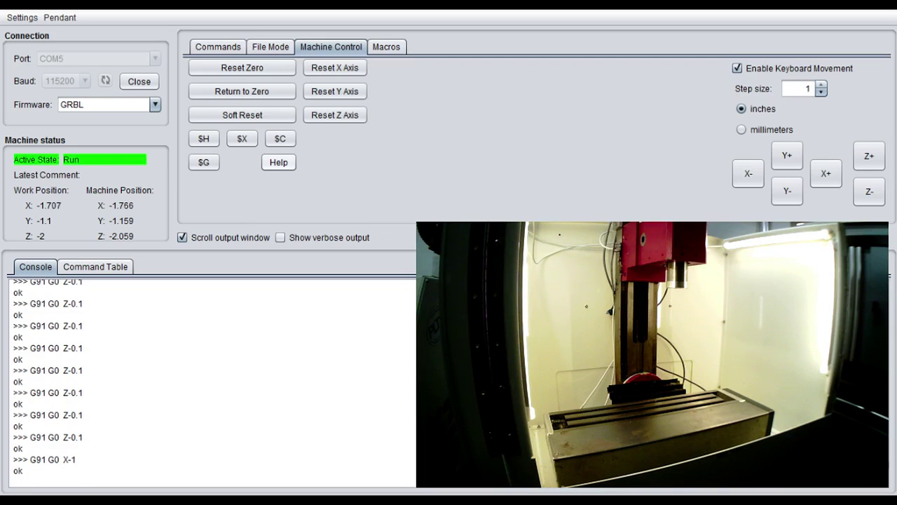
key("Down")
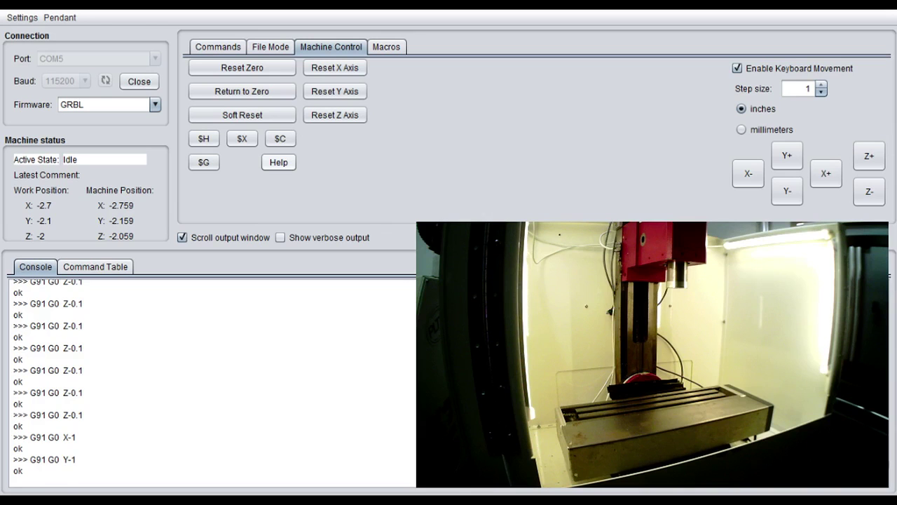
key("Page_Down")
key("Page_Down")
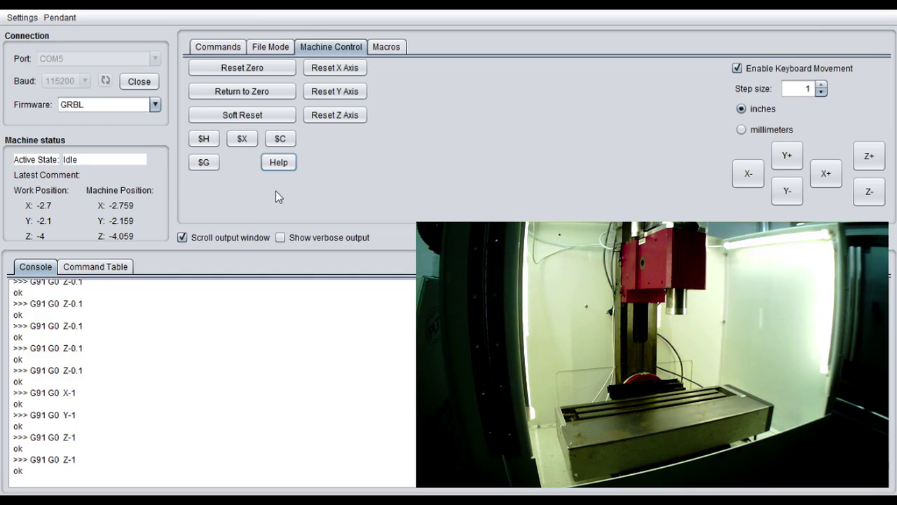
left_click(243, 122)
Step: Unlock with $X and home with $H, returning the mill to work X0 Y0 Z0
left_click(242, 140)
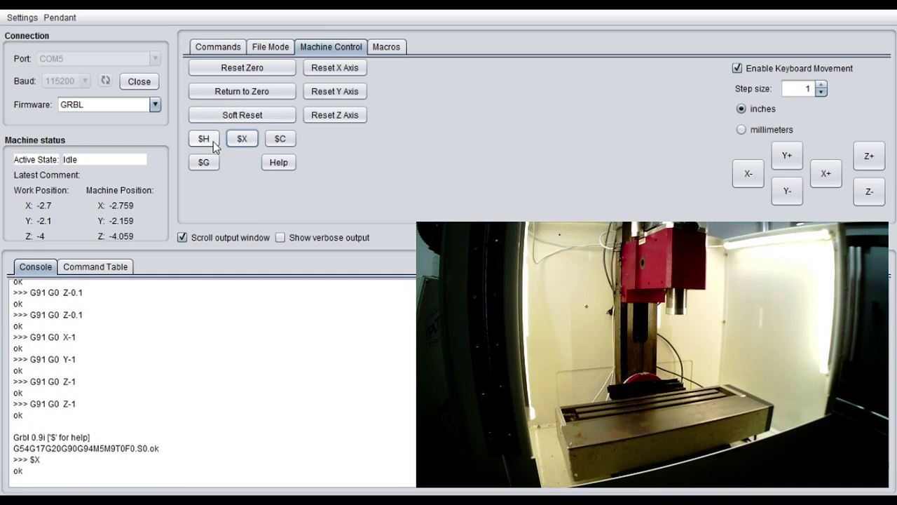
left_click(214, 145)
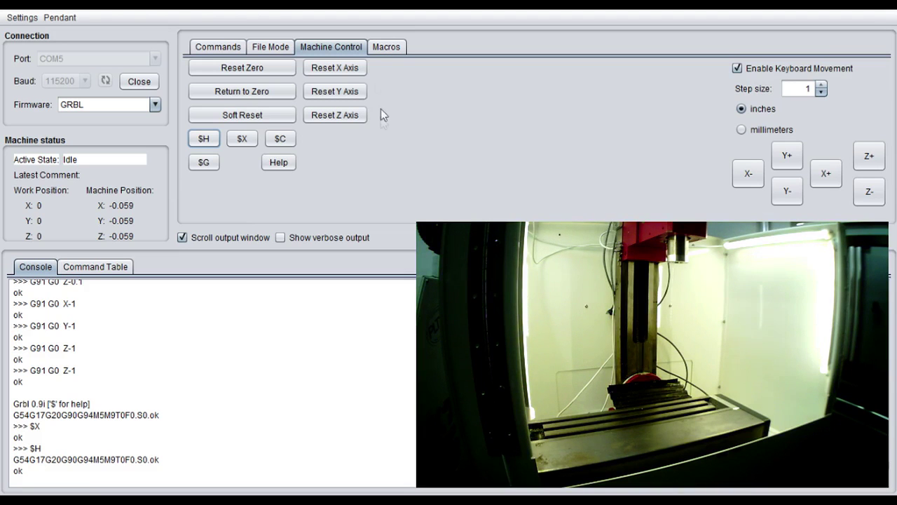
Step: Show macros C1–C4 holding the G10 X/Y/Z zeroing and G43.1 Z.391 commands
left_click(382, 48)
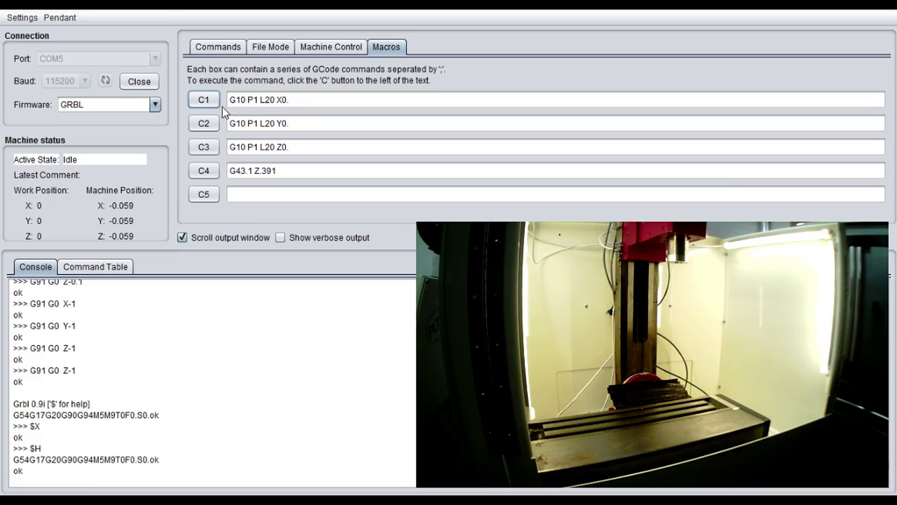
Step: Jog the mill head down in Z twice, then one step in negative X and negative Y
key("Page_Down")
key("Page_Down")
key("Page_Down")
key("Page_Down")
key("Page_Down")
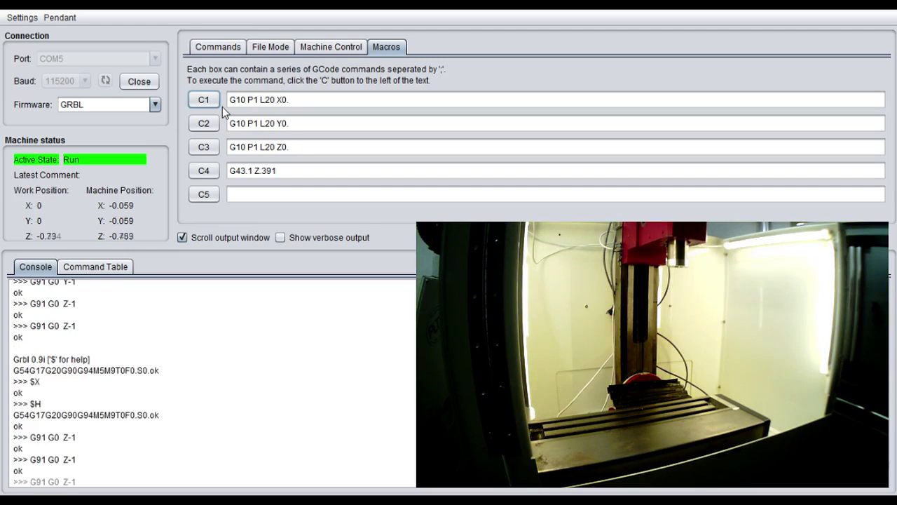
key("Page_Down")
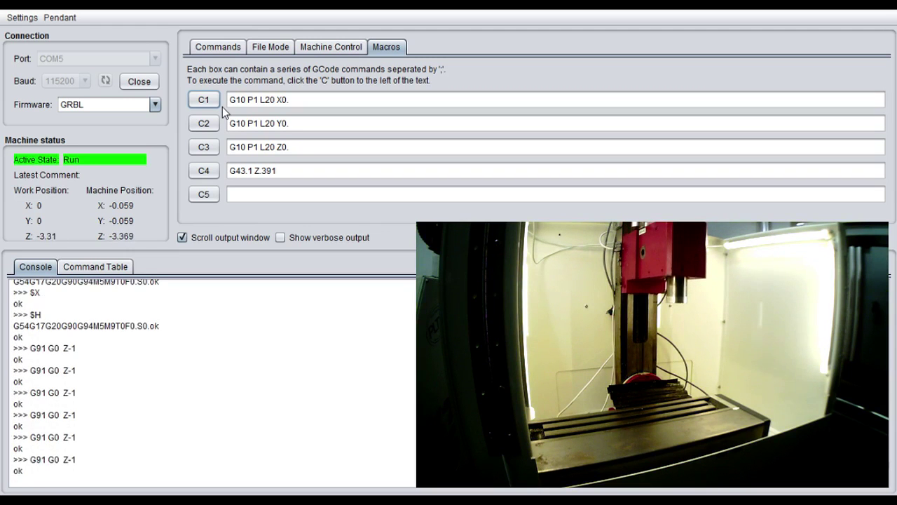
key("Left")
key("Left")
key("Left")
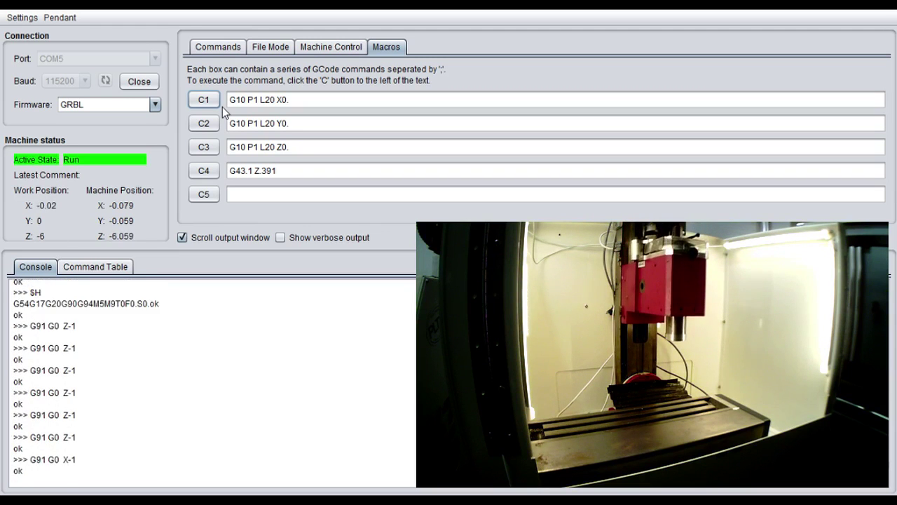
key("Down")
key("Down")
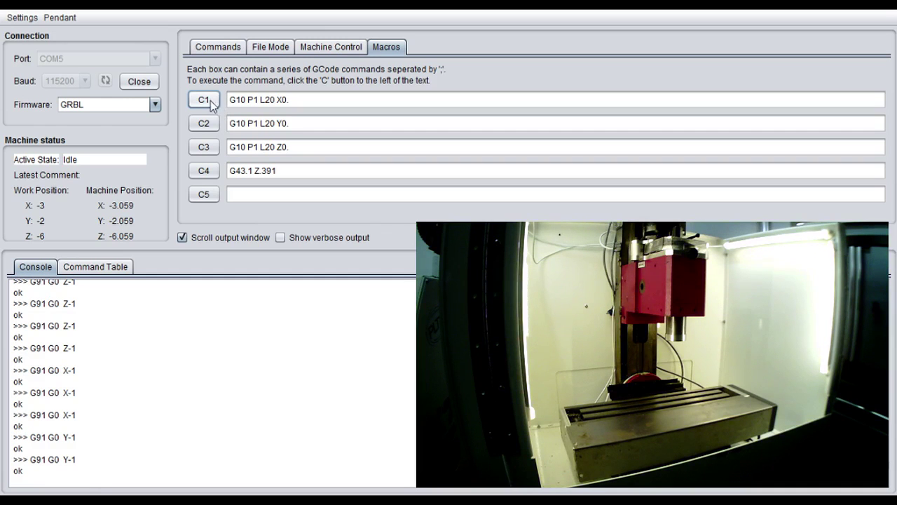
Step: Run macros C1, C2 and C3 to set G54 X0, Y0 and Z0 with G10 P1 L20
left_click(203, 101)
left_click(209, 123)
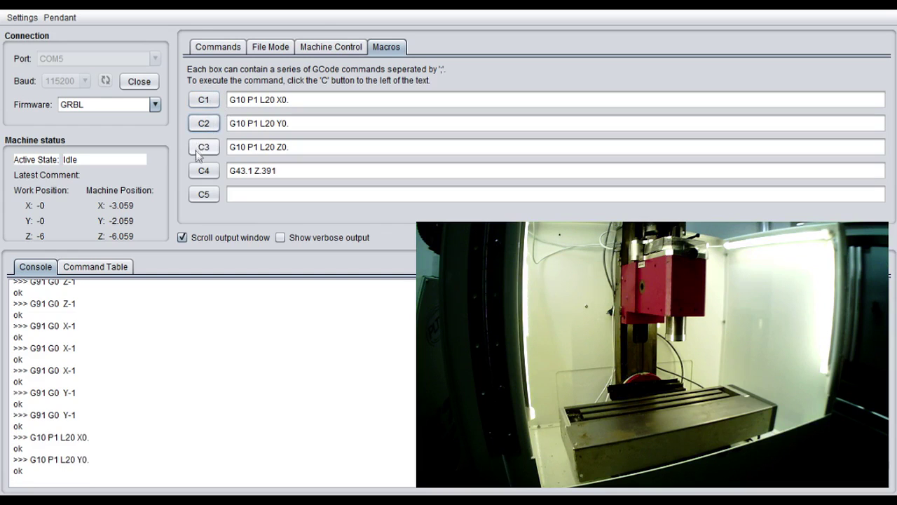
left_click(201, 148)
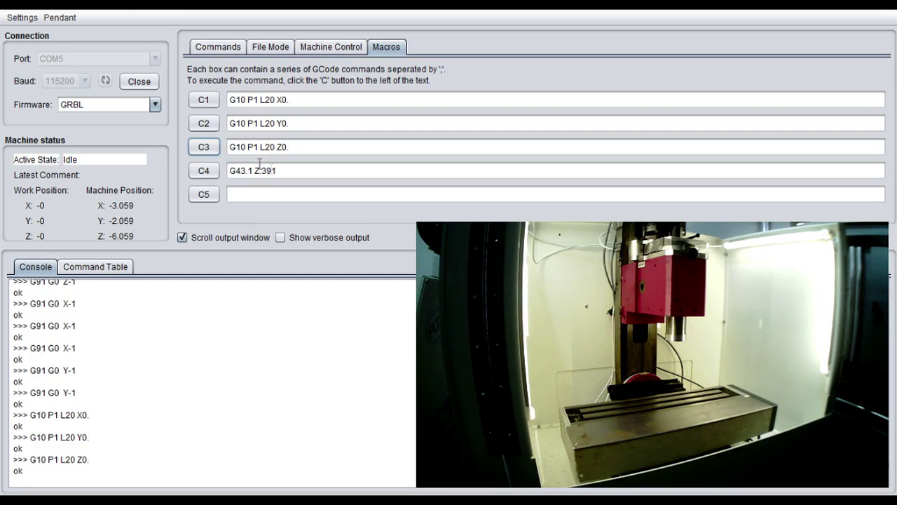
left_click(328, 48)
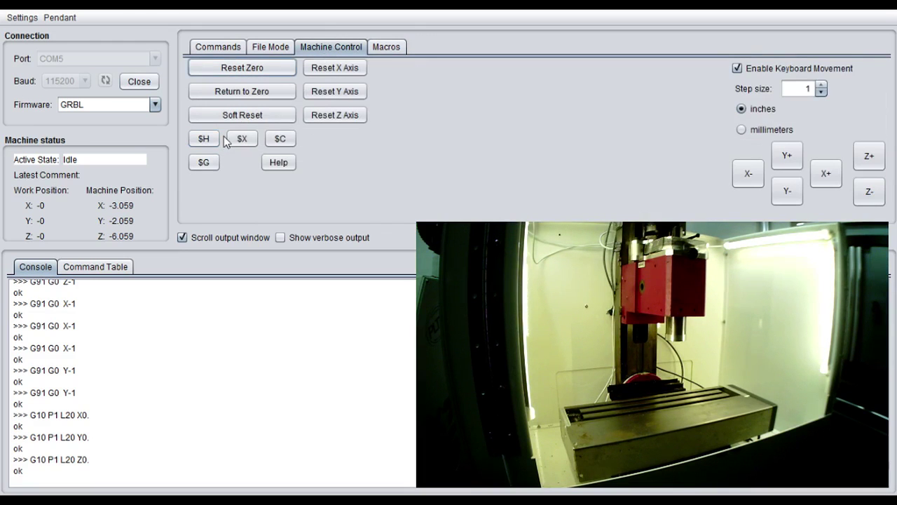
Step: Home the mill with $H so the work position reads X3 Y2 Z6
left_click(200, 139)
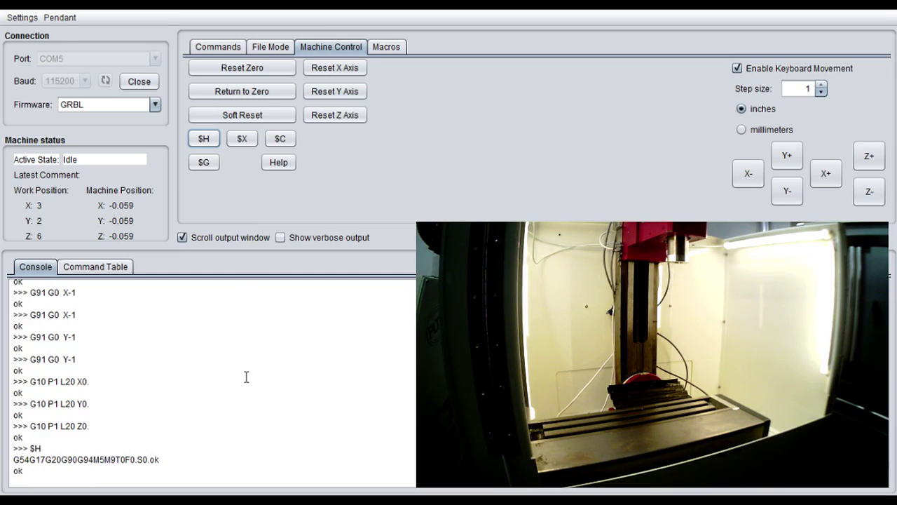
Step: Send G00 X0. Y0. Z0. to rapid the mill back to G54 work zero
left_click(217, 47)
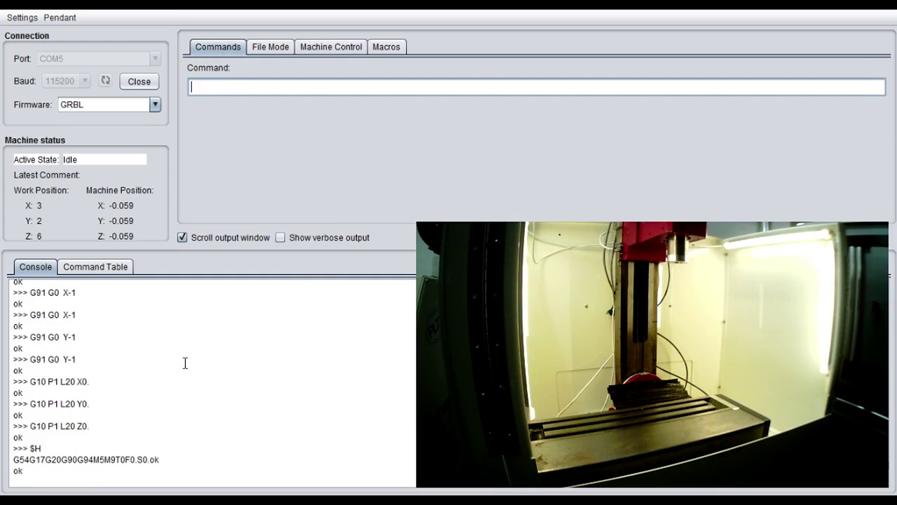
type("G00 X0. Y0. Z0.")
key("Return")
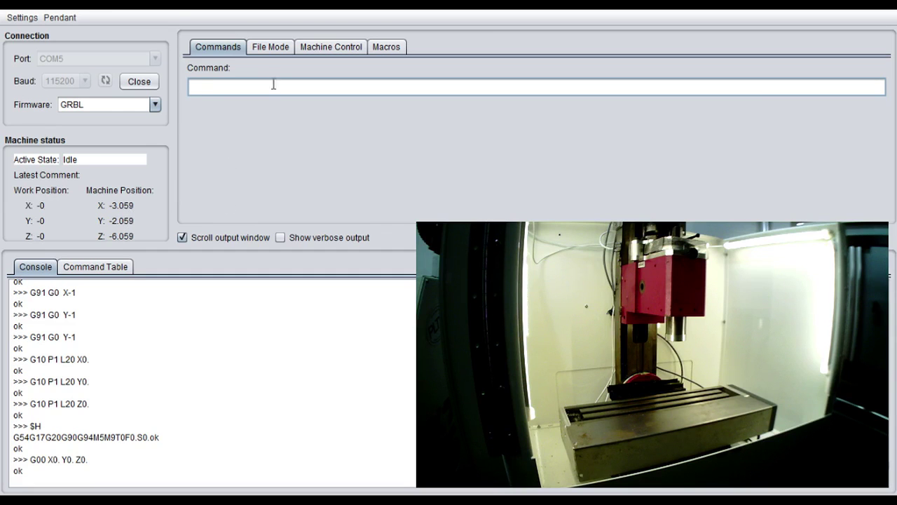
left_click(264, 46)
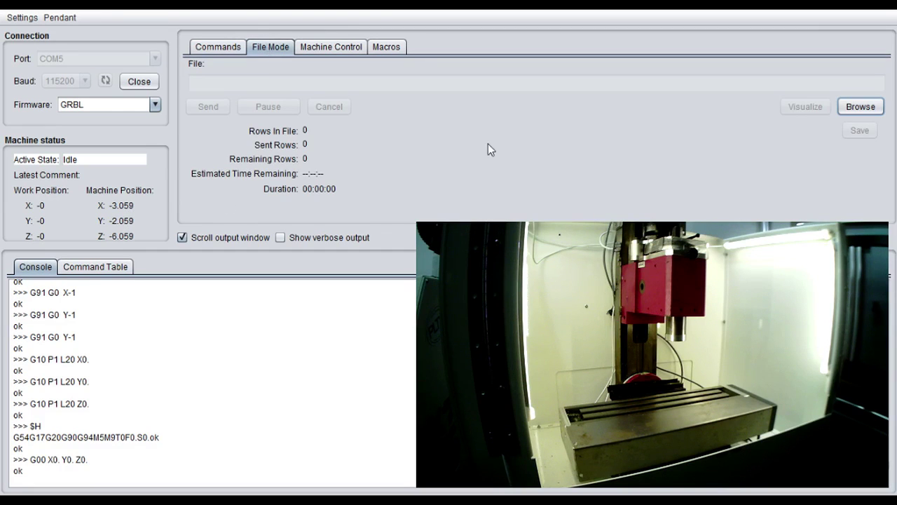
Step: Load BOX.NC from the Desktop as the job file and return to Machine Control
left_click(860, 106)
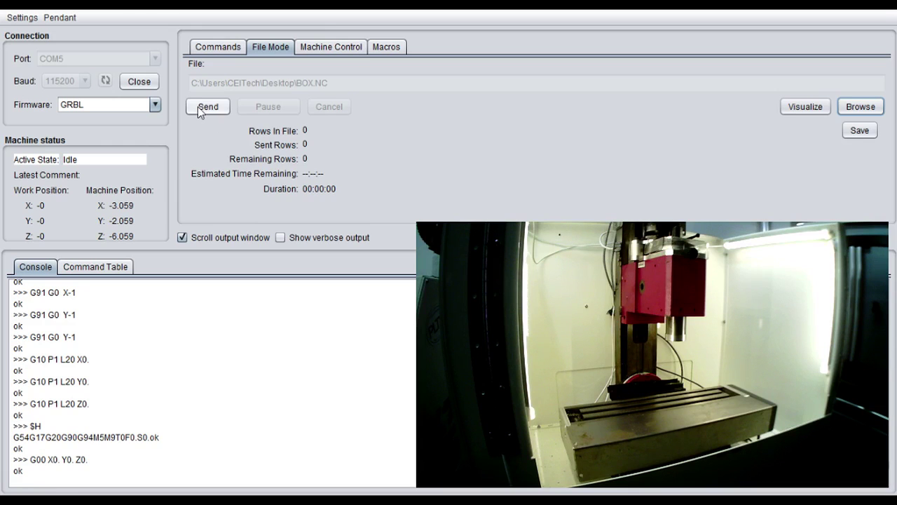
left_click(333, 56)
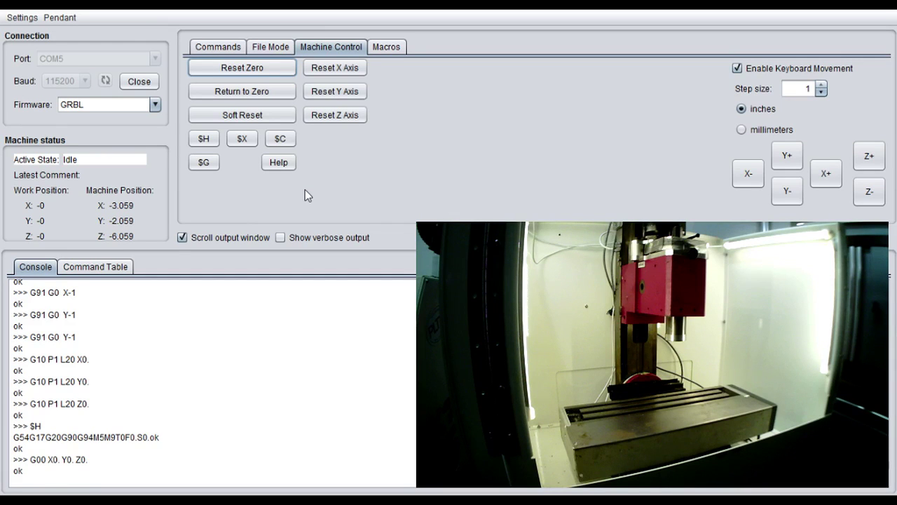
Step: Enable GRBL check mode with $C, then disable it again, restarting Grbl 0.9i
left_click(280, 139)
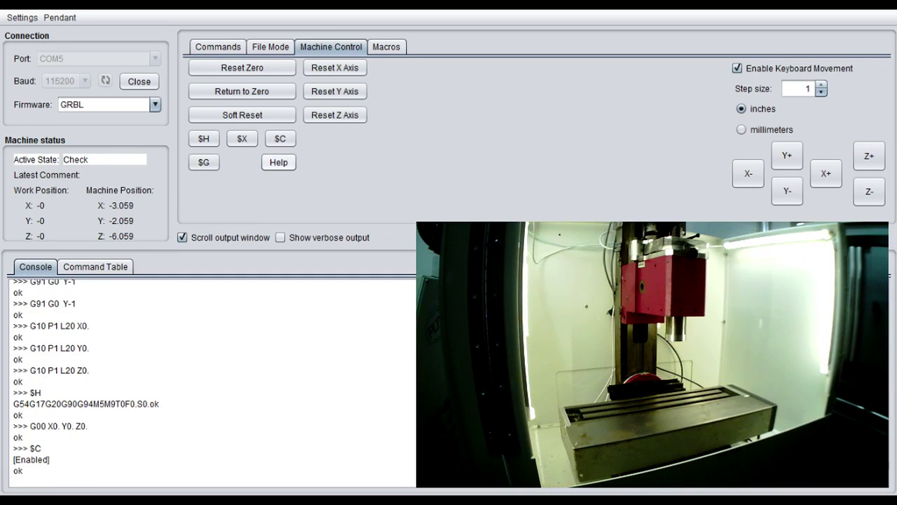
left_click(278, 162)
left_click(292, 139)
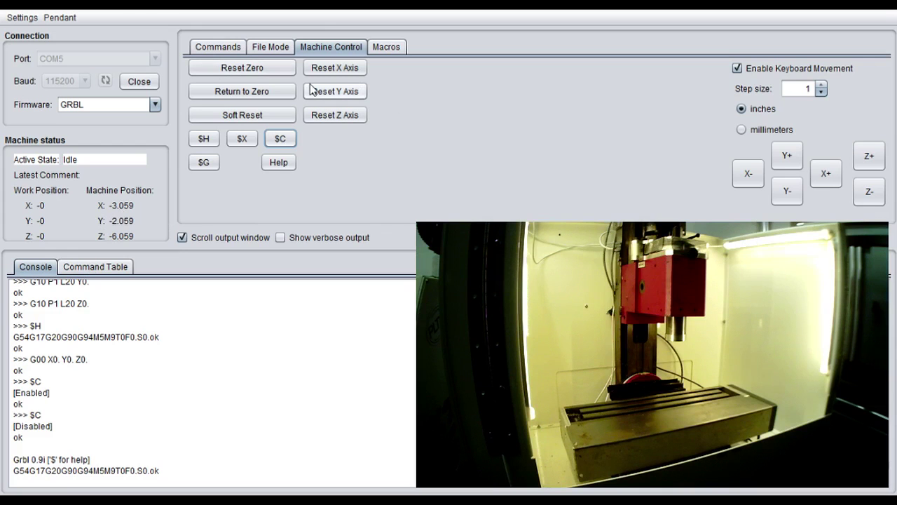
Step: Move through File Mode and Machine Control to the Commands tab, focusing the empty Command field
left_click(282, 47)
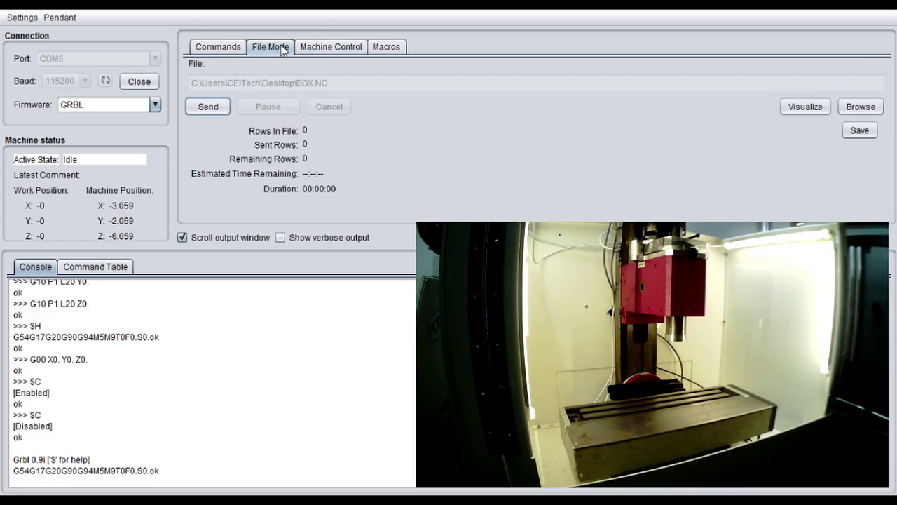
left_click(316, 48)
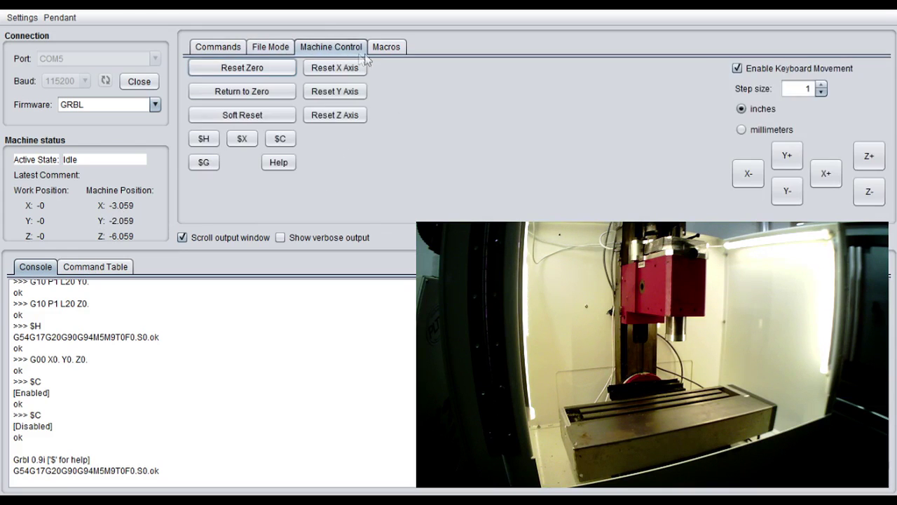
left_click(205, 47)
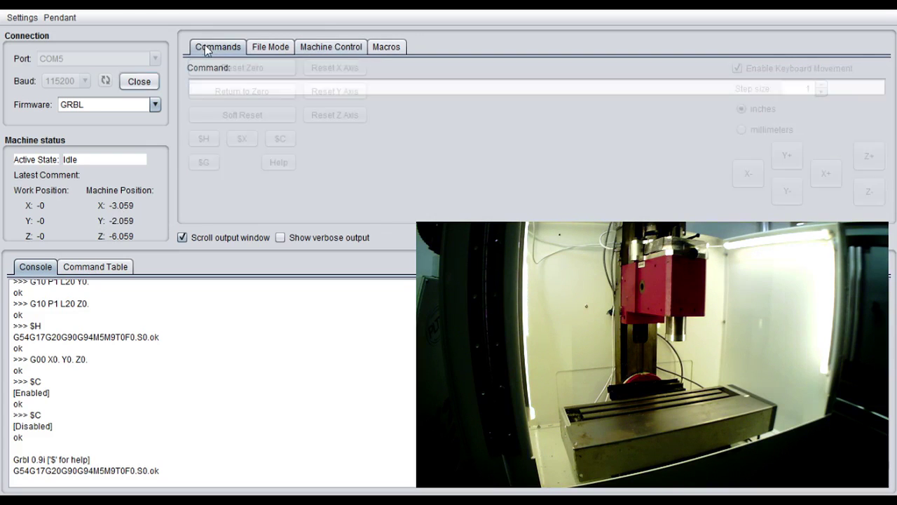
left_click(233, 85)
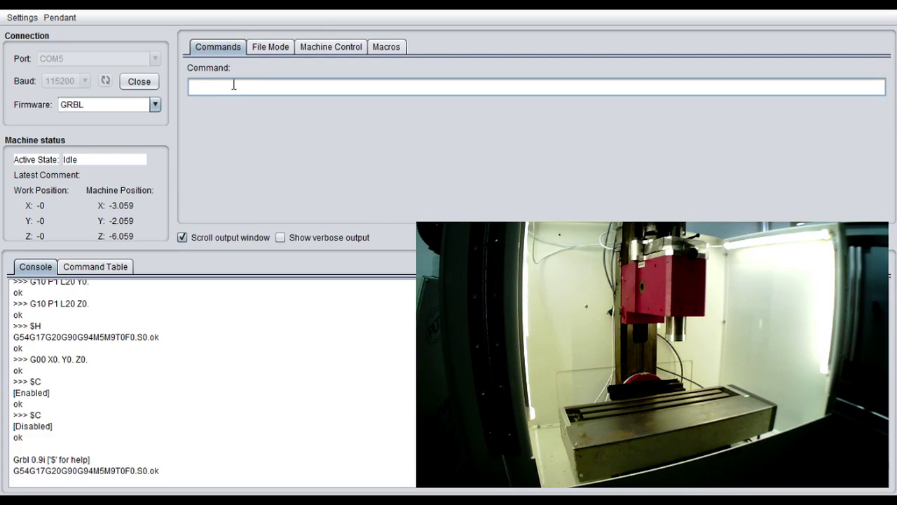